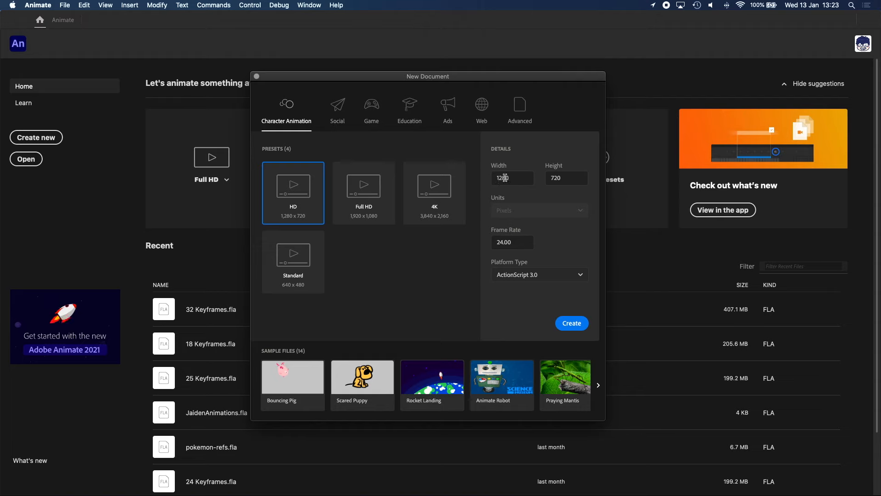
# - Create a new HD character animation document 960 by 540 pixels and apply the Essentials workspace
pyautogui.doubleClick(509, 175)
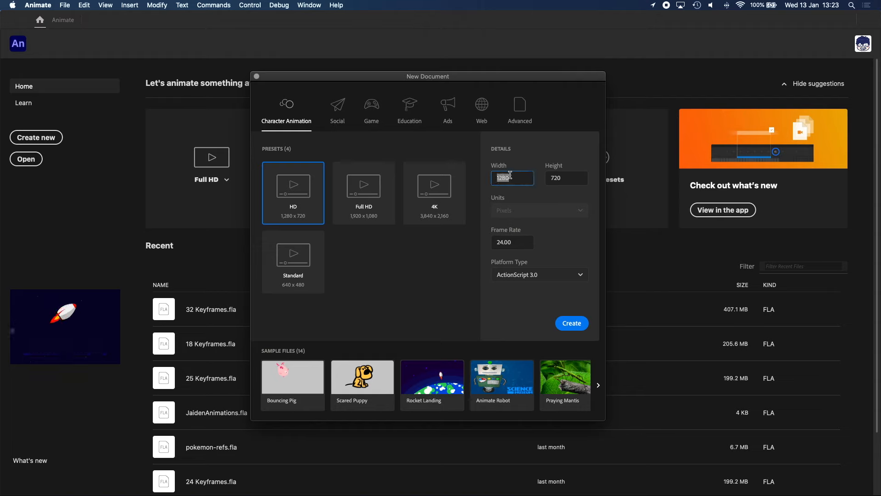
pyautogui.write('960')
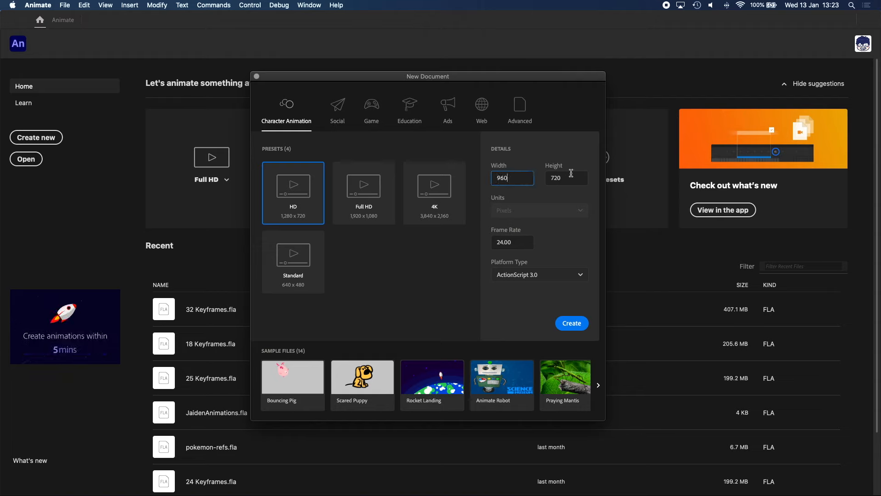
pyautogui.doubleClick(559, 180)
pyautogui.write('540')
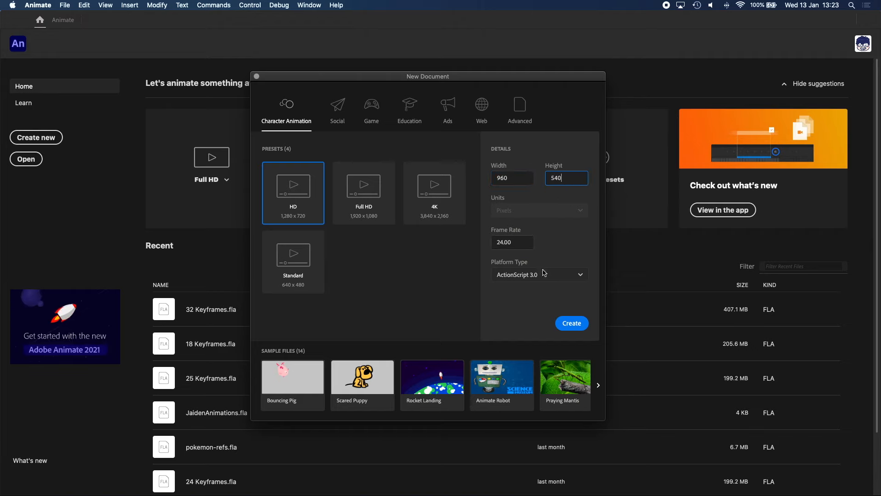
pyautogui.click(565, 330)
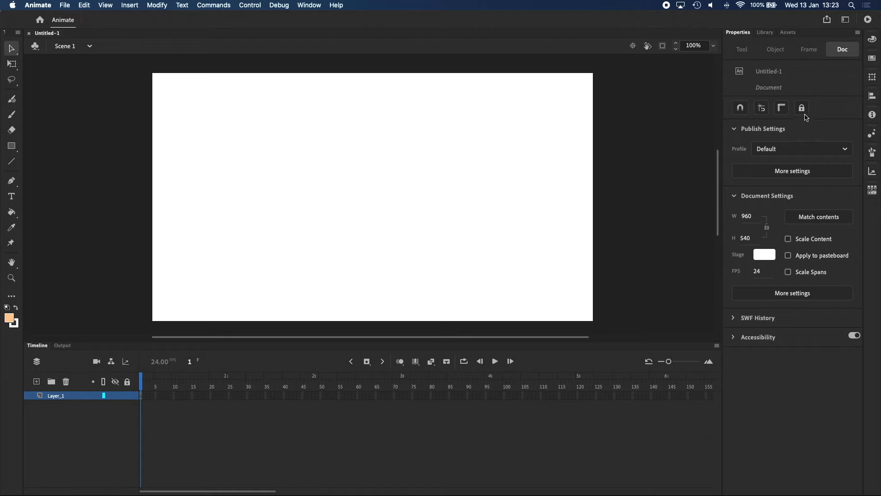
pyautogui.click(845, 20)
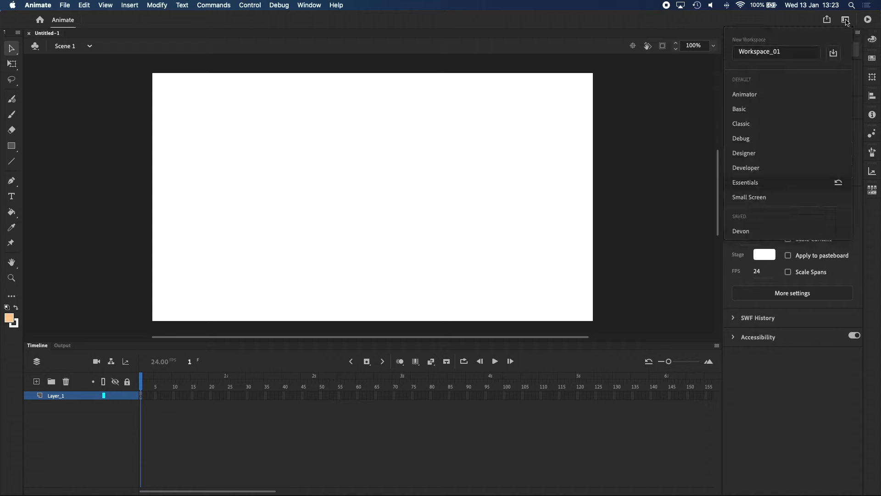
pyautogui.click(769, 183)
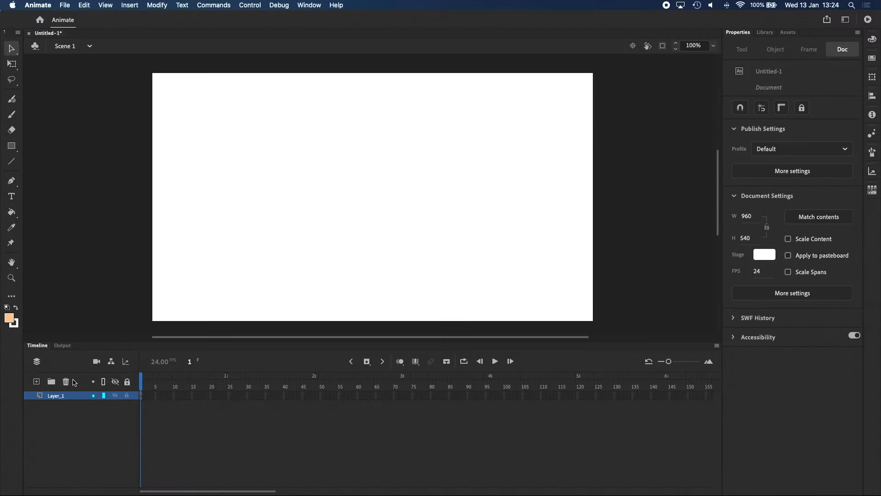
# - Add three layers above the existing layer and delete the upper two new ones
pyautogui.click(38, 381)
pyautogui.click(37, 380)
pyautogui.click(38, 381)
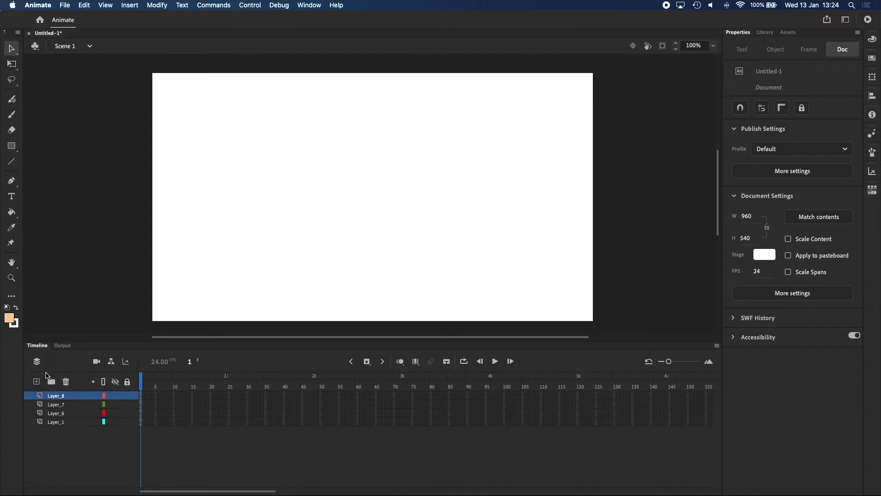
pyautogui.click(66, 381)
pyautogui.click(66, 381)
# - Rename the lower layer "head" and the upper layer "eyes"
pyautogui.doubleClick(60, 404)
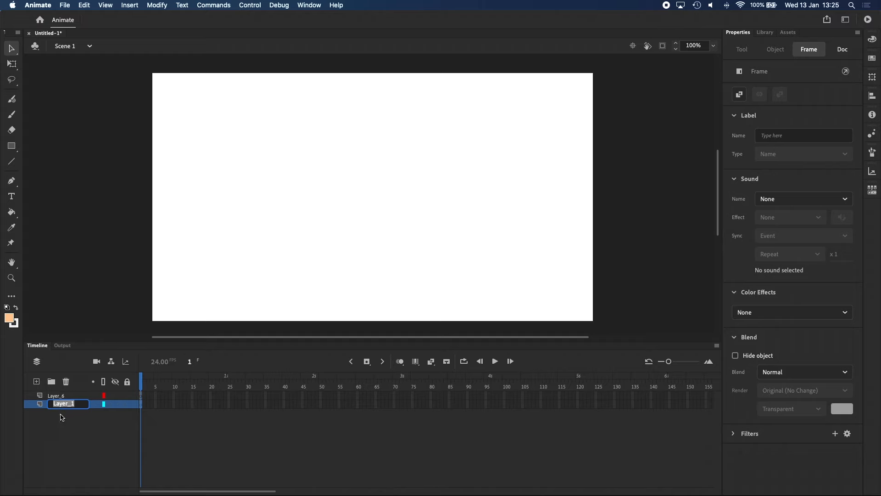
pyautogui.write('head')
pyautogui.press('Return')
pyautogui.doubleClick(56, 395)
pyautogui.write('eyes')
pyautogui.press('Return')
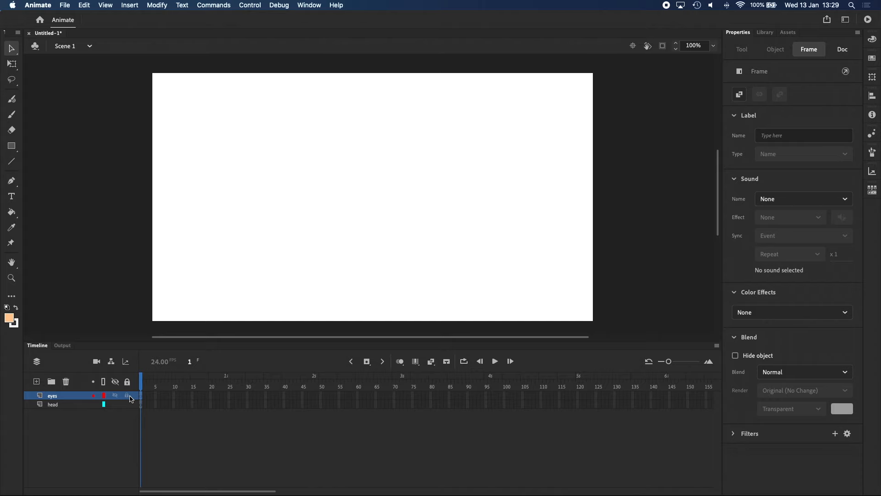
# - Draw a rabbit head with ears, fluffy cheeks, nose and mouth on the head layer with the black Classic Brush
pyautogui.click(62, 404)
pyautogui.press('b')
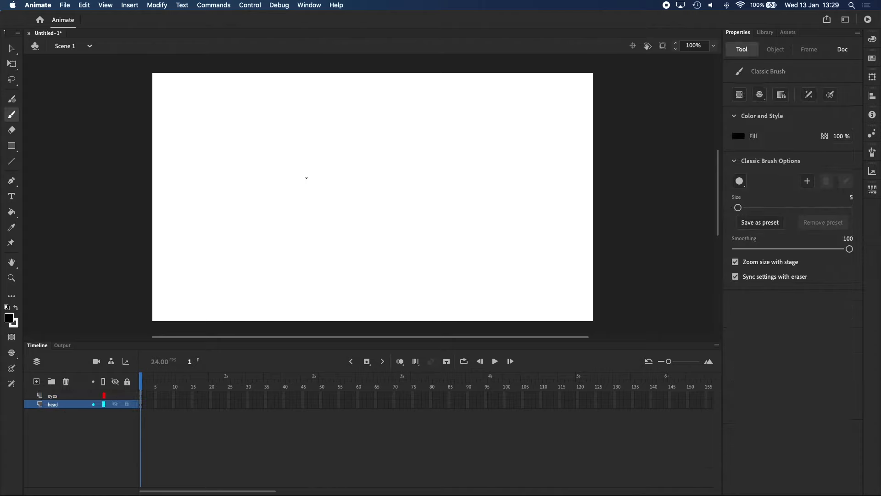
pyautogui.moveTo(306, 196)
pyautogui.mouseDown()
pyautogui.moveTo(309, 150)
pyautogui.moveTo(321, 183)
pyautogui.moveTo(354, 180)
pyautogui.moveTo(360, 146)
pyautogui.moveTo(367, 178)
pyautogui.moveTo(305, 234)
pyautogui.mouseUp()
pyautogui.moveTo(367, 198)
pyautogui.mouseDown()
pyautogui.moveTo(377, 216)
pyautogui.moveTo(371, 230)
pyautogui.mouseUp()
pyautogui.moveTo(306, 234)
pyautogui.mouseDown()
pyautogui.moveTo(344, 247)
pyautogui.moveTo(380, 217)
pyautogui.moveTo(330, 230)
pyautogui.mouseUp()
pyautogui.moveTo(338, 231); pyautogui.dragTo(345, 229)
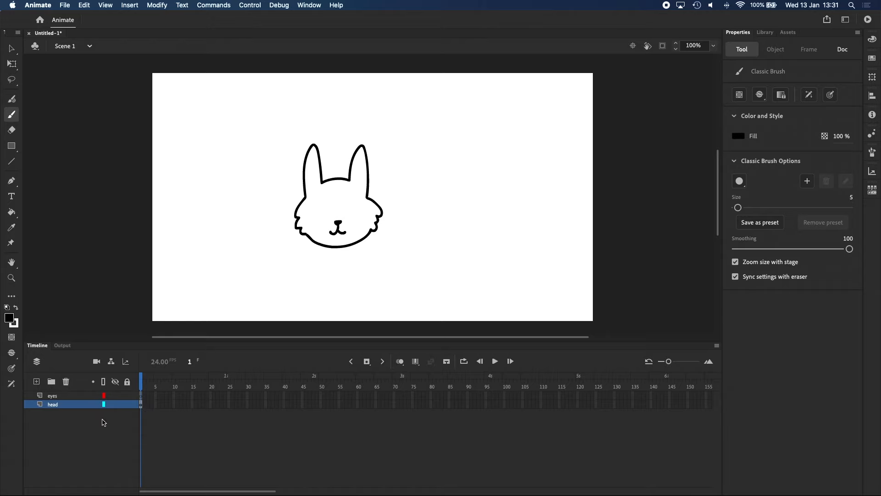
# - Draw two round eyes with inner pupil circles on the eyes layer using the Classic Brush
pyautogui.click(55, 406)
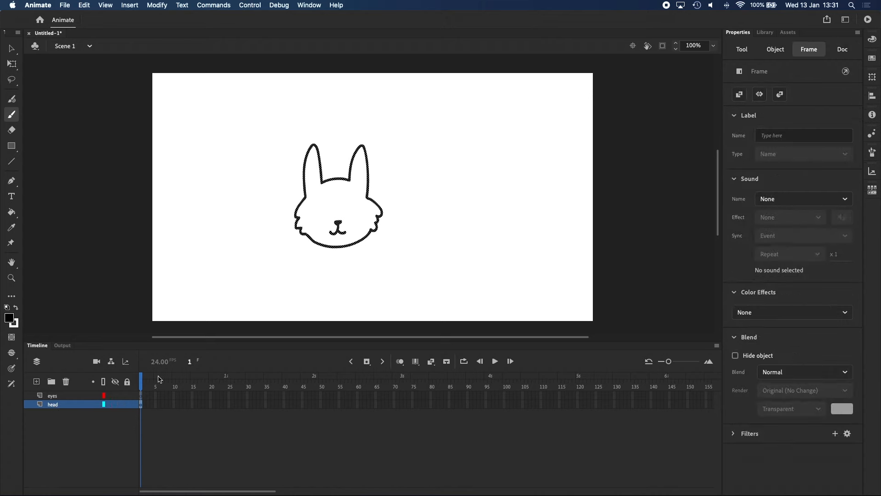
pyautogui.click(56, 397)
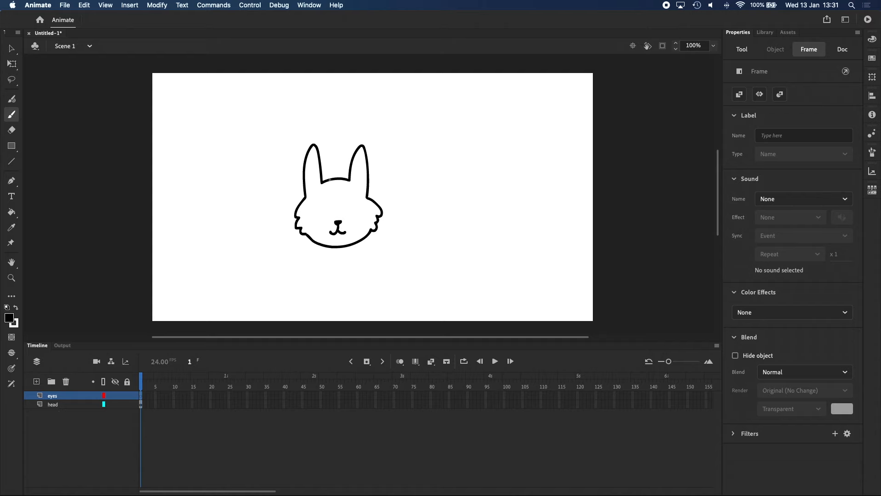
pyautogui.moveTo(318, 204); pyautogui.dragTo(318, 208)
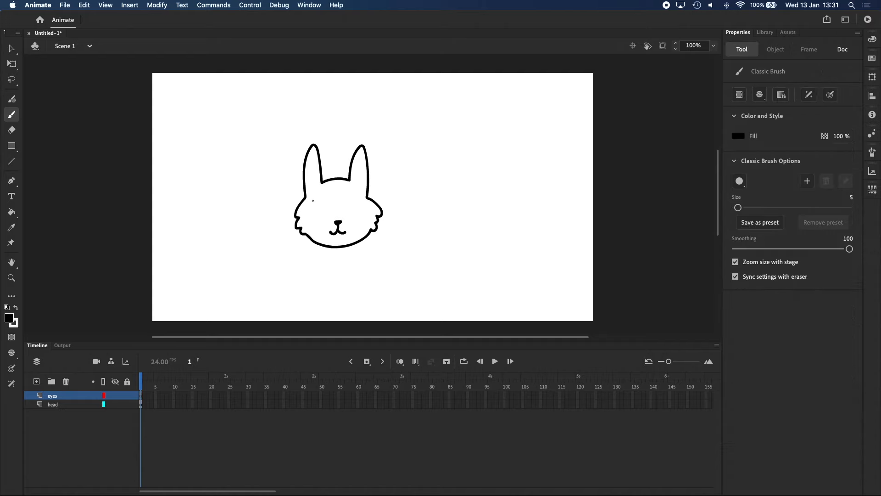
pyautogui.moveTo(320, 201)
pyautogui.mouseDown()
pyautogui.moveTo(310, 216)
pyautogui.moveTo(326, 220)
pyautogui.moveTo(321, 200)
pyautogui.mouseUp()
pyautogui.moveTo(351, 197)
pyautogui.mouseDown()
pyautogui.moveTo(341, 214)
pyautogui.moveTo(352, 197)
pyautogui.moveTo(316, 204)
pyautogui.moveTo(353, 202)
pyautogui.mouseUp()
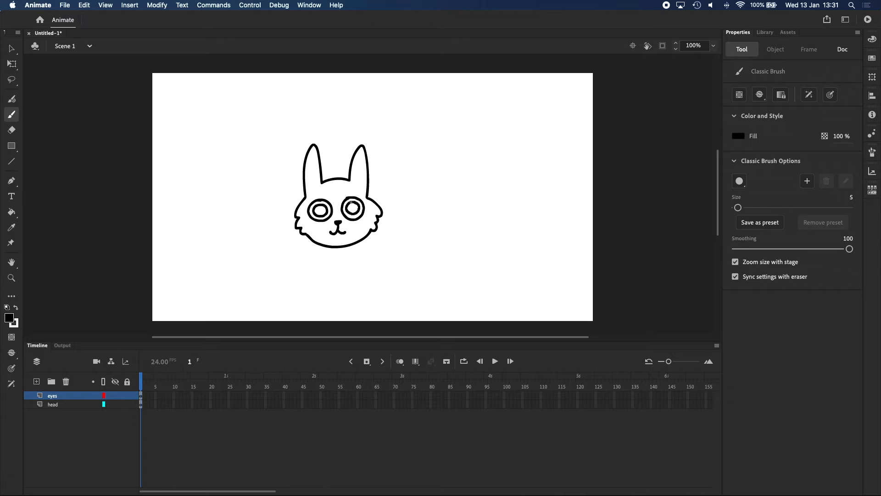
# - Fill both pupils with black using the Paint Bucket and erase a small highlight in each
pyautogui.press('k')
pyautogui.click(320, 210)
pyautogui.click(356, 212)
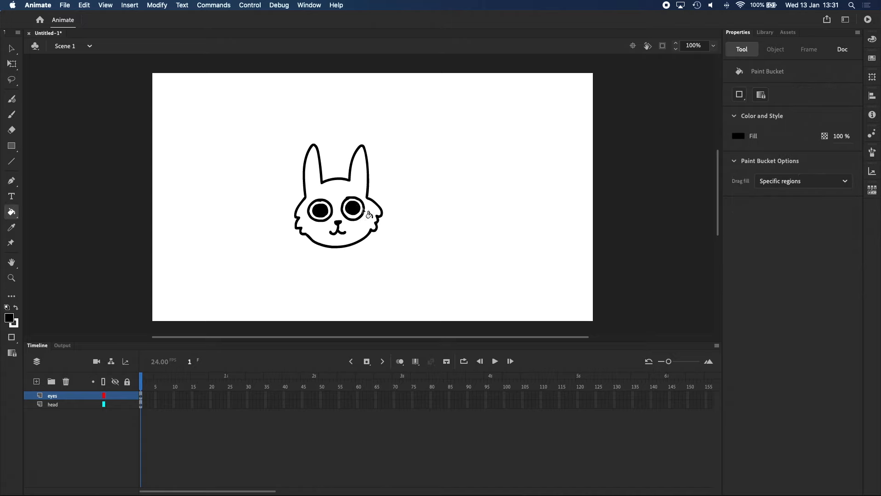
pyautogui.press('e')
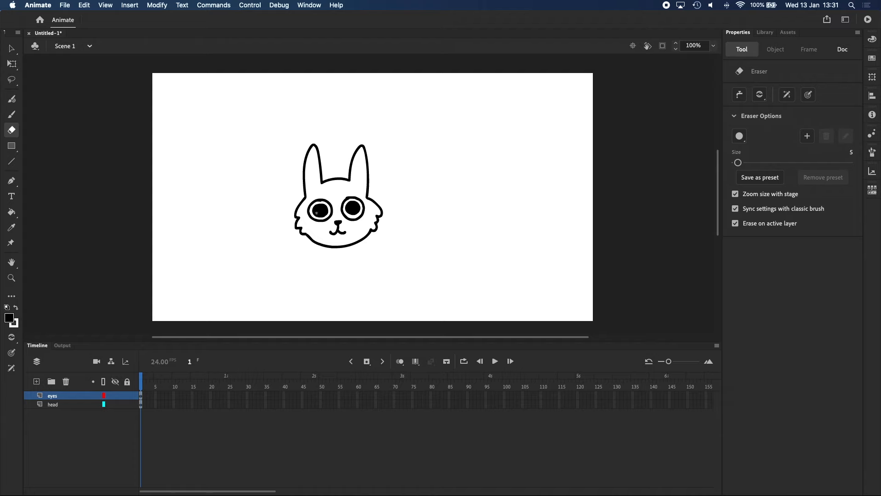
pyautogui.click(314, 207)
pyautogui.press('v')
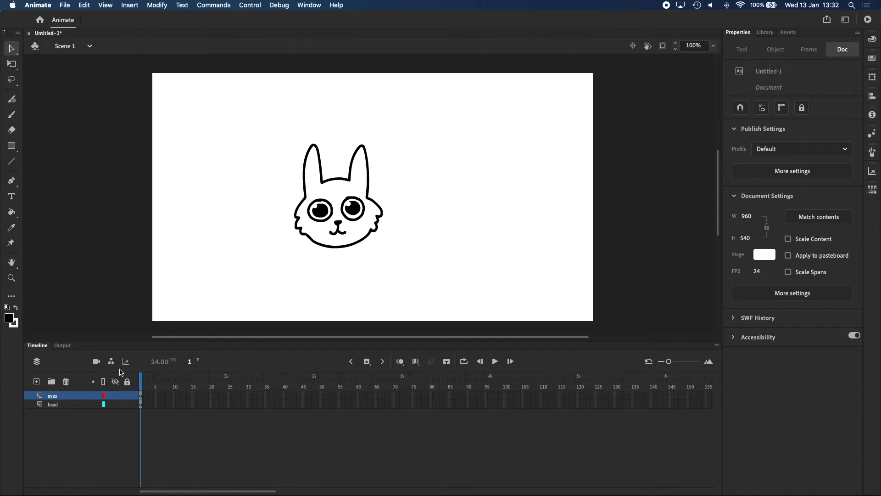
# - Hide and show the eyes layer, and do the same for the head layer
pyautogui.click(115, 397)
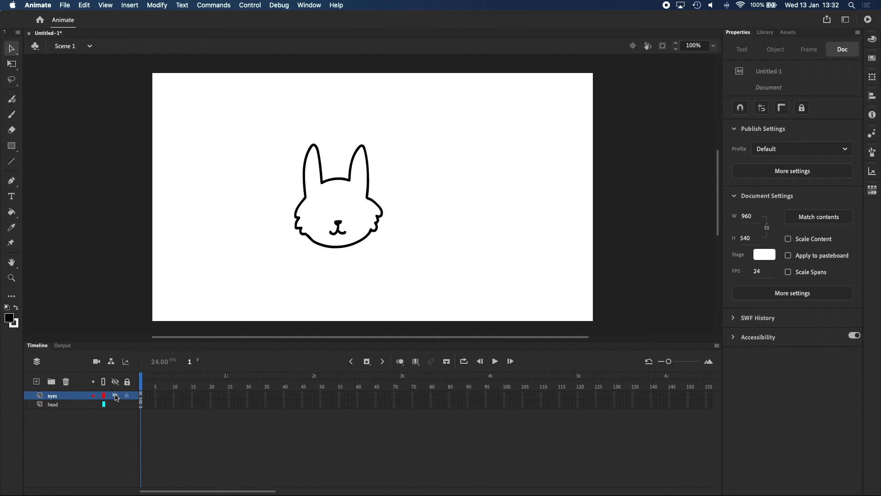
pyautogui.click(116, 396)
pyautogui.click(115, 404)
pyautogui.click(116, 405)
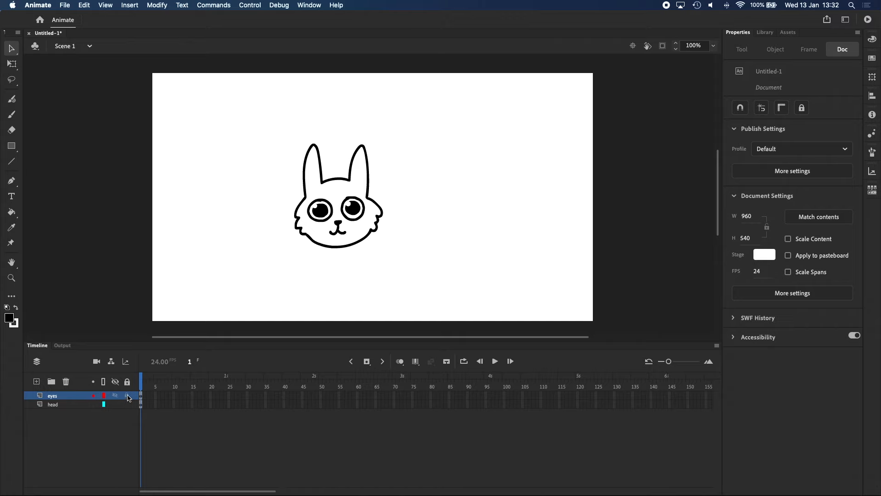
# - Lock the eyes layer, try moving the head artwork on its own, and undo the move
pyautogui.click(127, 395)
pyautogui.moveTo(245, 107); pyautogui.dragTo(388, 252)
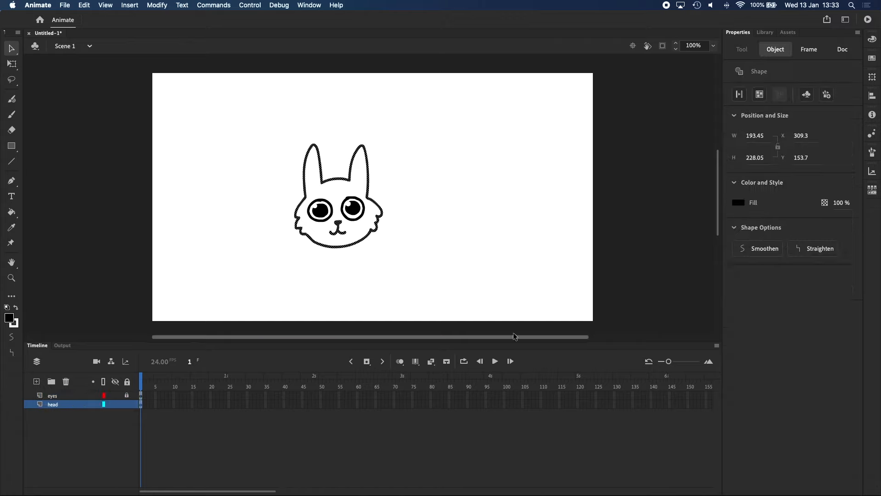
pyautogui.moveTo(383, 213); pyautogui.dragTo(450, 188)
pyautogui.press('super+z')
pyautogui.press('e')
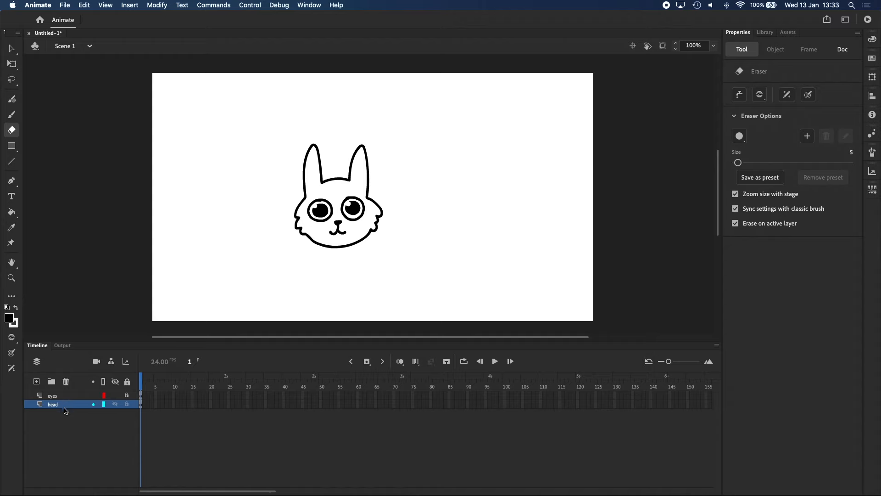
pyautogui.press('v')
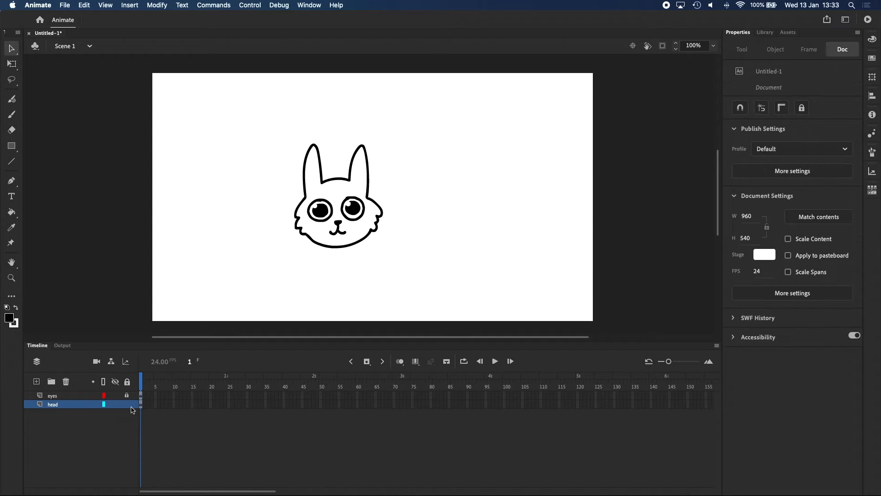
# - Move the rabbit's head and eyes together toward the centre of the stage and lock the head layer
pyautogui.moveTo(510, 61); pyautogui.dragTo(213, 280)
pyautogui.moveTo(357, 211); pyautogui.dragTo(265, 209)
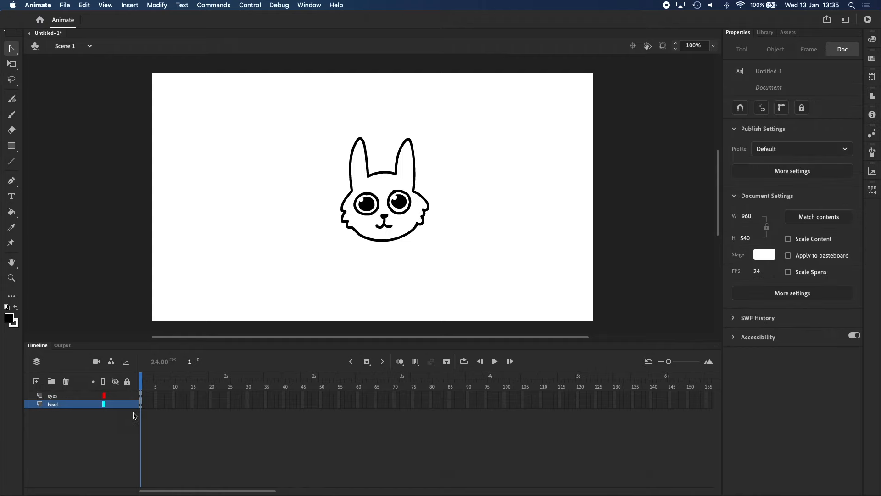
pyautogui.click(127, 404)
# - Toggle outline display on and off for both the eyes and head layers
pyautogui.click(105, 399)
pyautogui.click(104, 404)
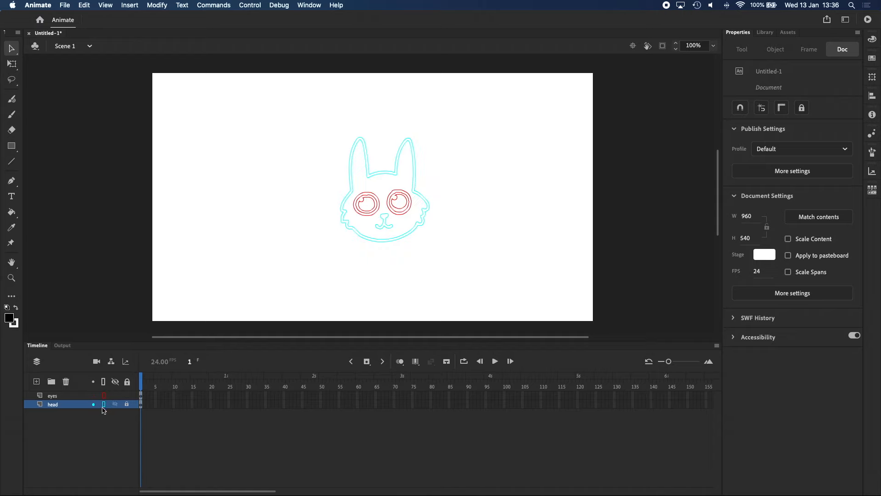
pyautogui.click(104, 395)
pyautogui.click(103, 403)
pyautogui.click(104, 397)
pyautogui.click(104, 404)
pyautogui.click(104, 396)
pyautogui.click(105, 404)
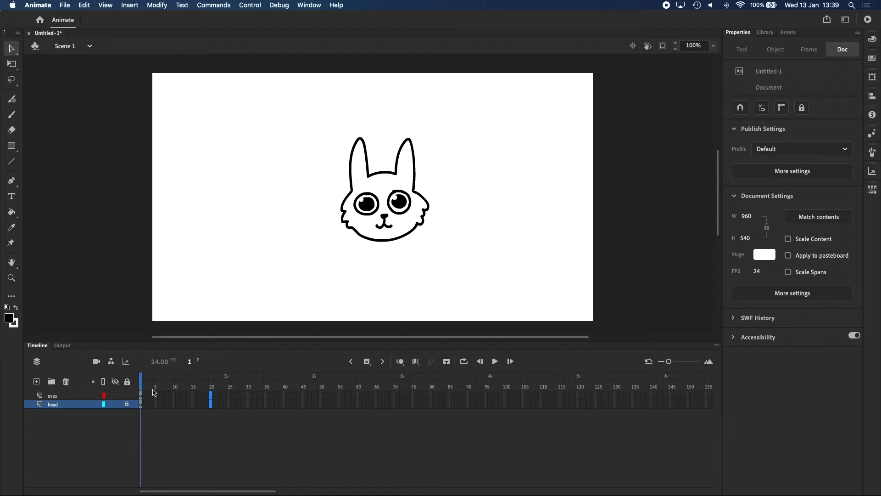
# - Extend both the eyes and head layers to frame 24 by inserting regular frames
pyautogui.moveTo(227, 392); pyautogui.dragTo(227, 405)
pyautogui.click(369, 363)
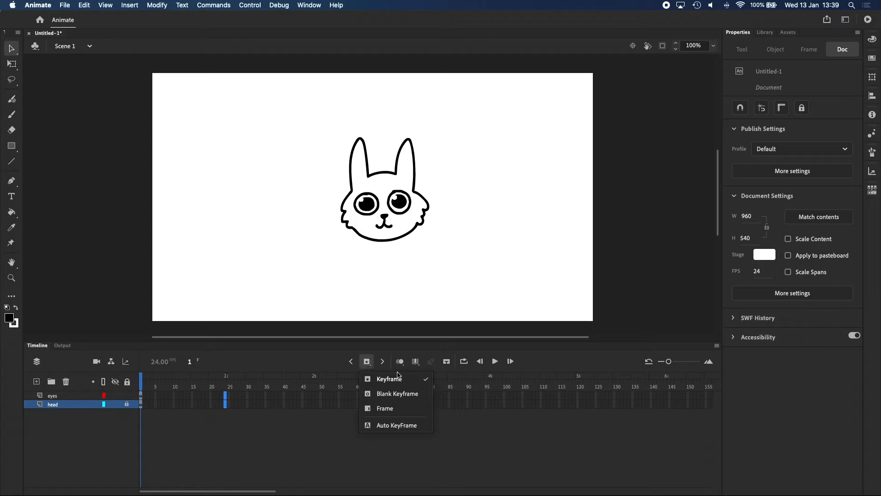
pyautogui.click(397, 411)
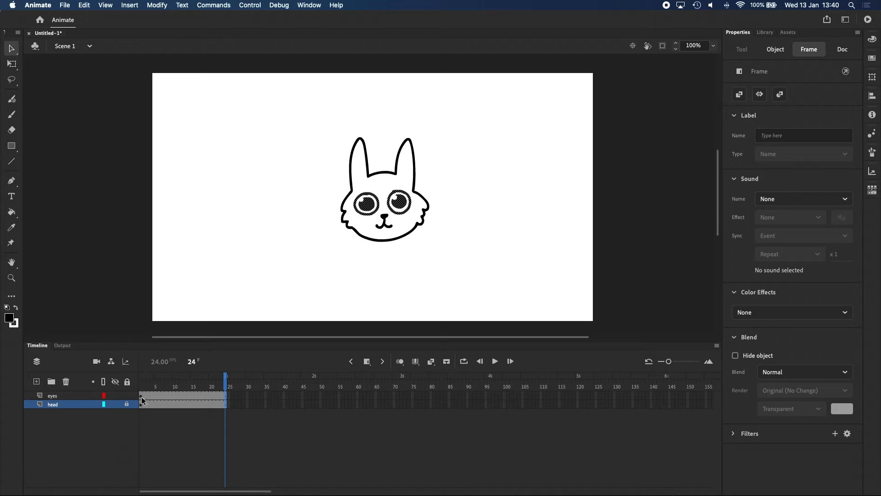
# - Play back the 24-frame timeline to preview it
pyautogui.click(220, 405)
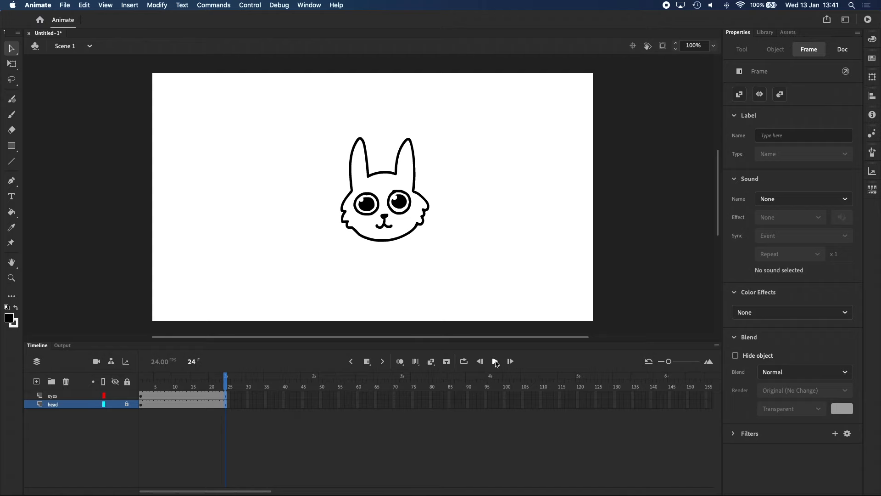
pyautogui.click(495, 361)
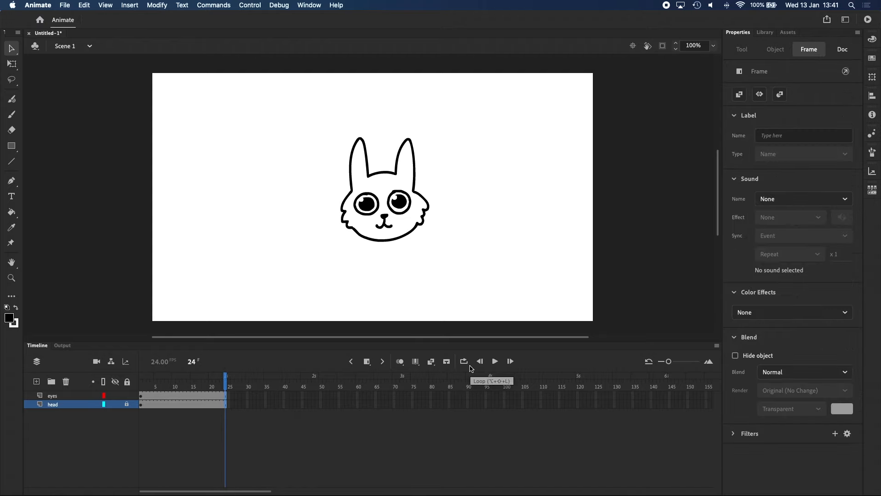
pyautogui.click(323, 398)
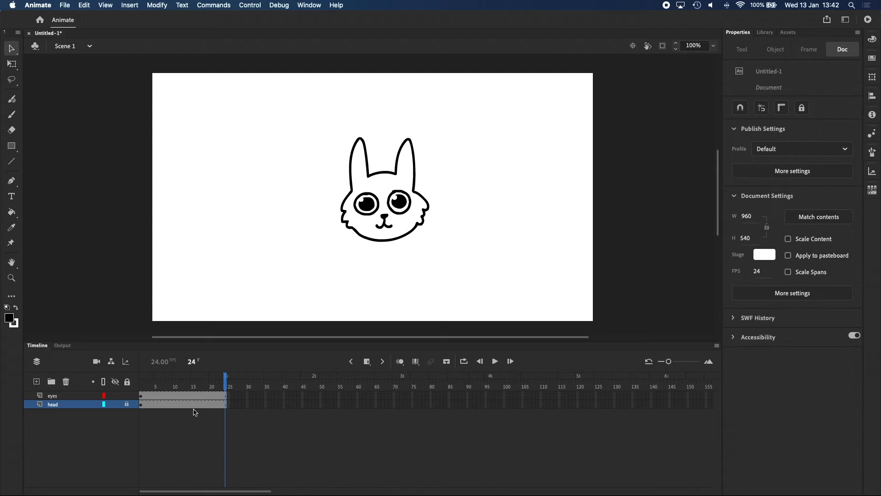
# - Insert a keyframe at frame 20 on the eyes layer and clear the artwork selection
pyautogui.click(212, 396)
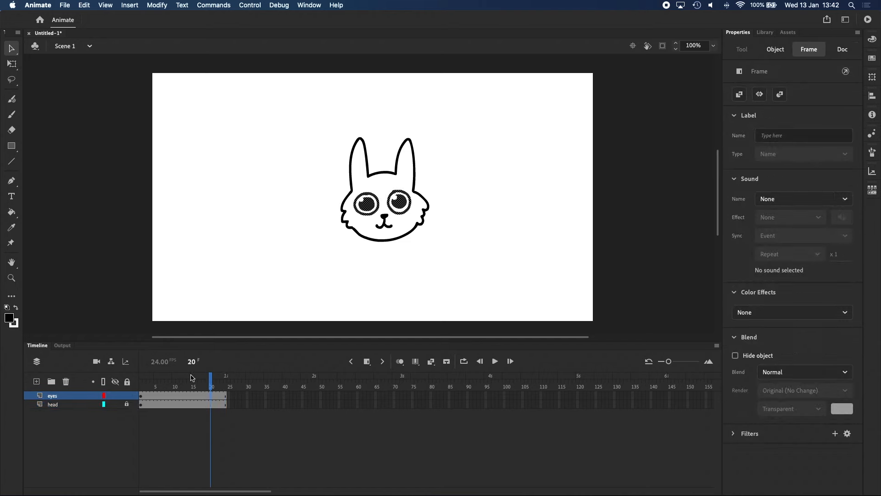
pyautogui.click(366, 362)
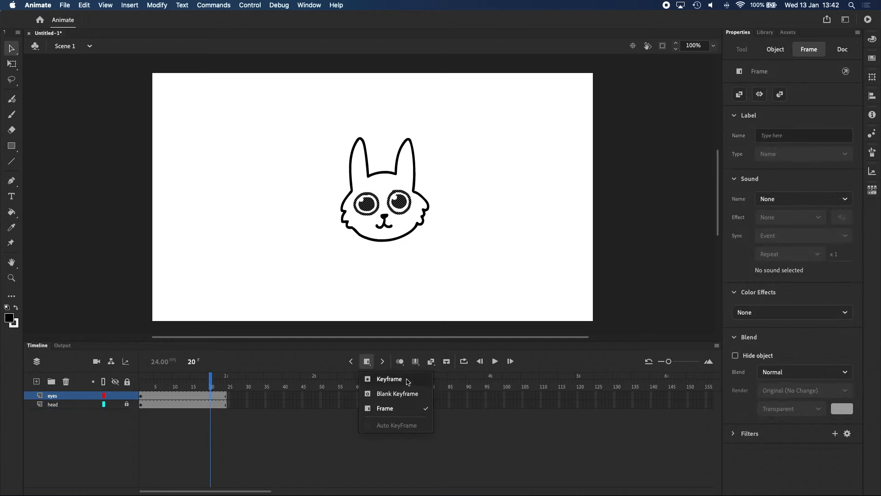
pyautogui.click(389, 378)
pyautogui.click(453, 227)
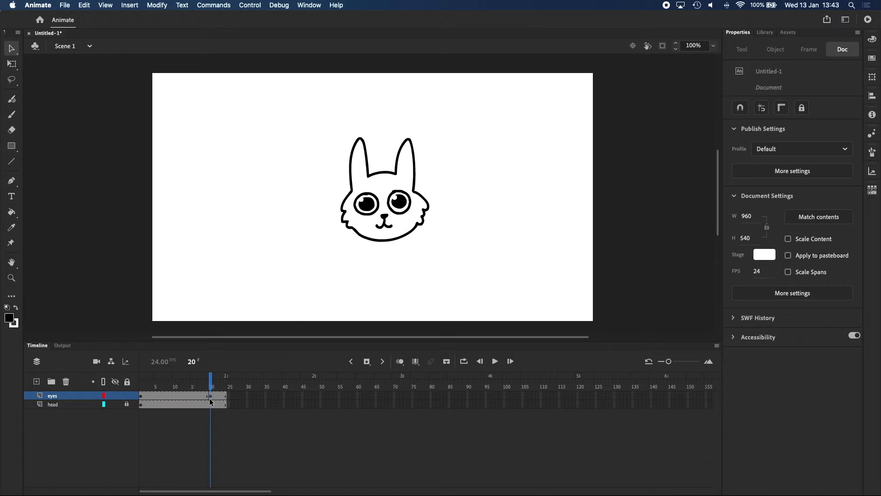
# - Move both eyes at frame 20 up and to the right, outside the head, and play the animation from frame 1
pyautogui.moveTo(535, 123); pyautogui.dragTo(351, 220)
pyautogui.moveTo(405, 210); pyautogui.dragTo(492, 183)
pyautogui.moveTo(211, 385); pyautogui.dragTo(138, 400)
pyautogui.click(495, 361)
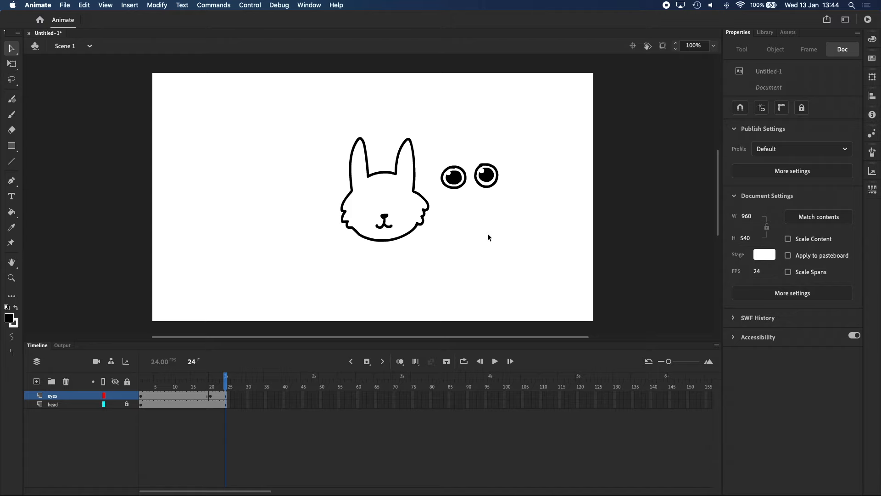
# - Undo the move of both eyes at frame 20 and clear the artwork selection
pyautogui.press('super+a')
pyautogui.press('super+z')
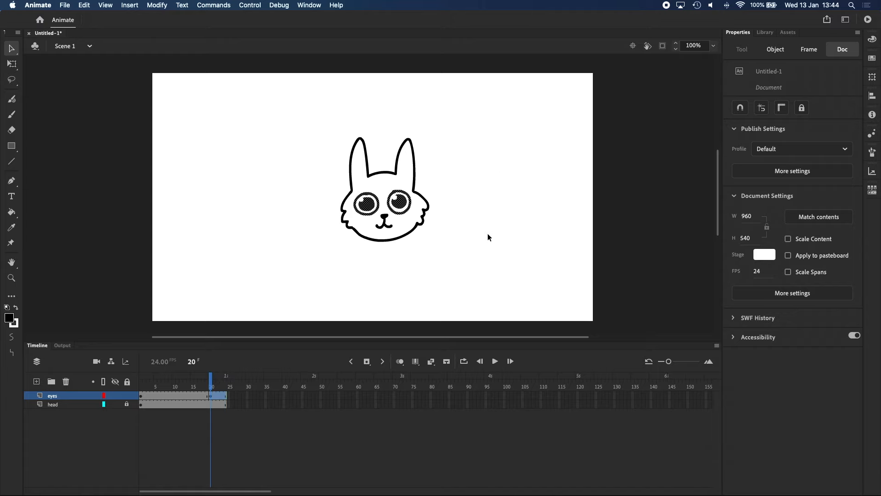
pyautogui.click(451, 221)
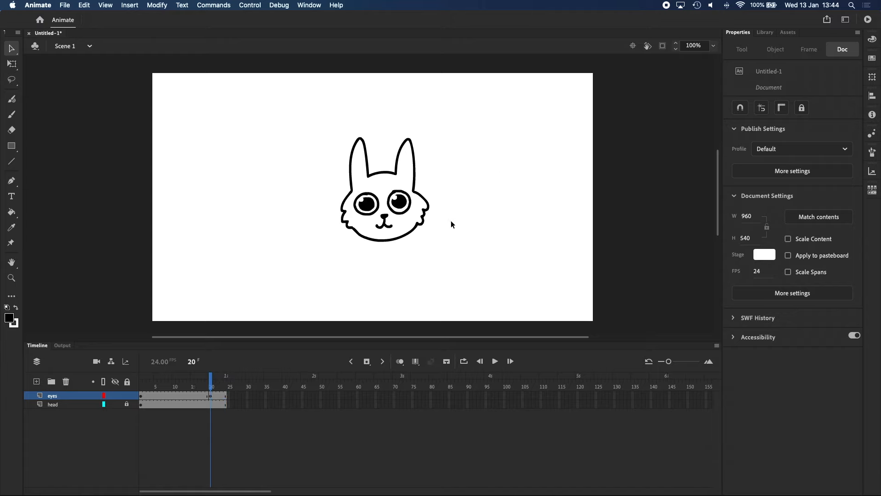
# - Insert a blank keyframe at frame 16 on the eyes layer
pyautogui.click(195, 396)
pyautogui.click(375, 364)
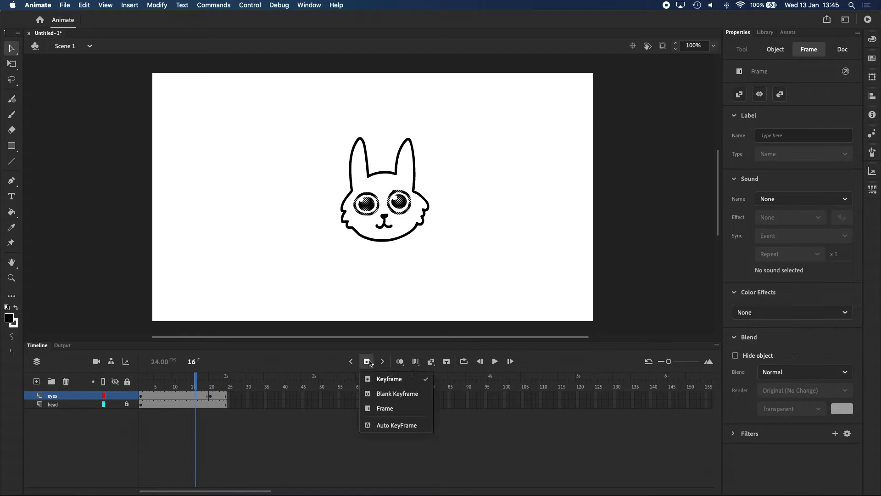
pyautogui.click(392, 395)
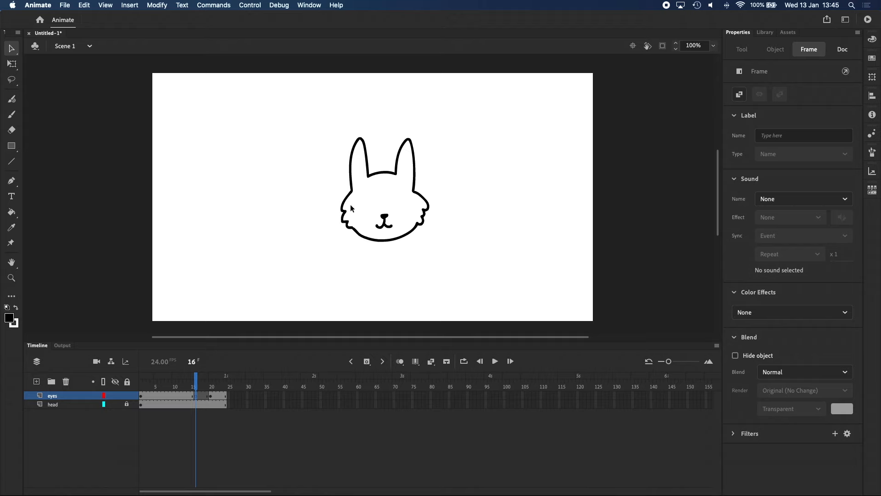
# - Rewind to frame 1 and play the animation to preview the empty eyes keyframe
pyautogui.click(195, 384)
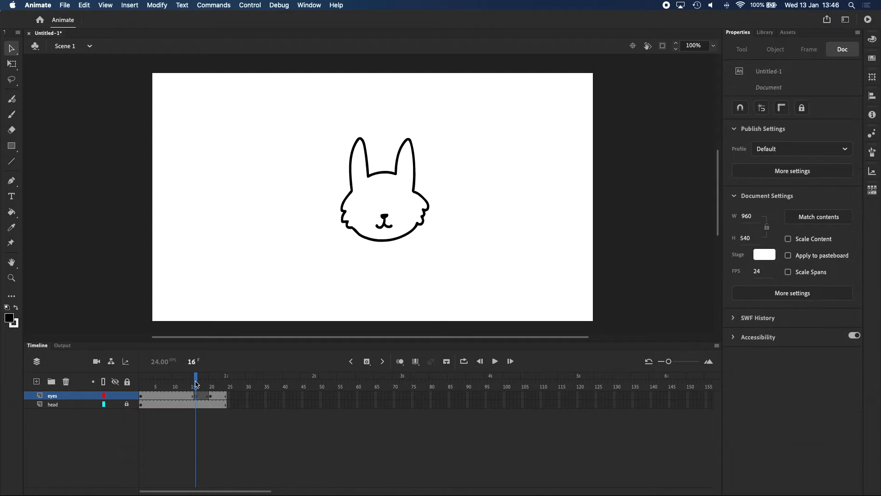
pyautogui.moveTo(195, 384); pyautogui.dragTo(118, 418)
pyautogui.click(493, 359)
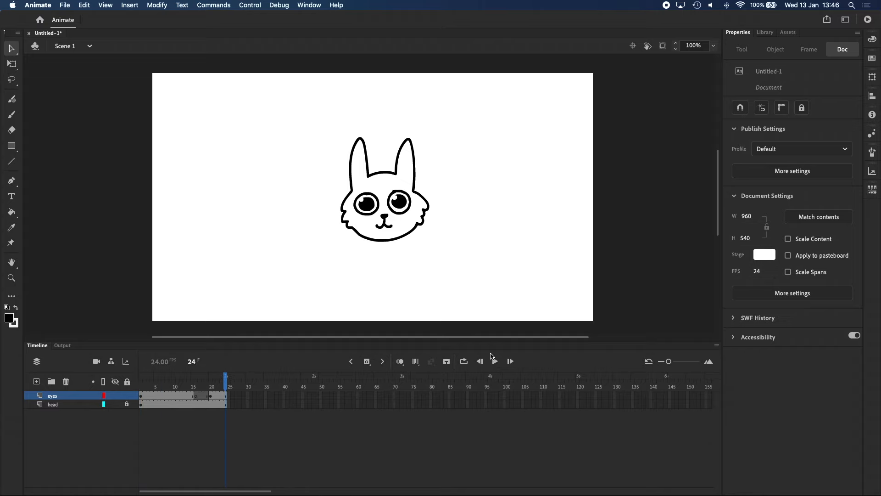
pyautogui.click(493, 360)
# - Return to frame 16 on the eyes layer with the Classic Brush and enable onion skinning from the current frame forward to frame 20
pyautogui.moveTo(216, 383); pyautogui.dragTo(197, 386)
pyautogui.click(197, 395)
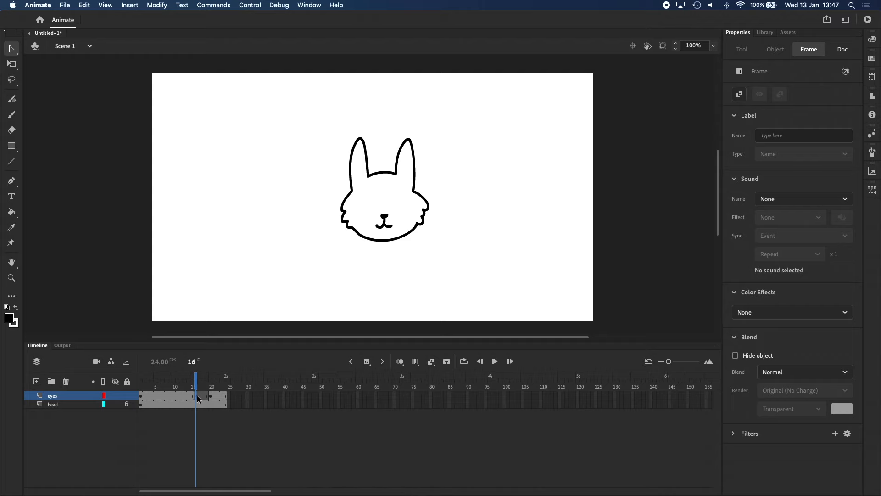
pyautogui.press('b')
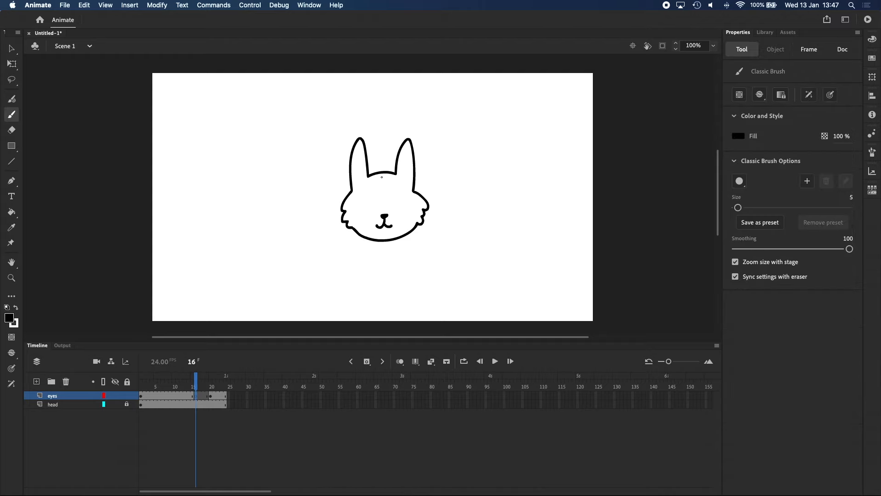
pyautogui.click(401, 363)
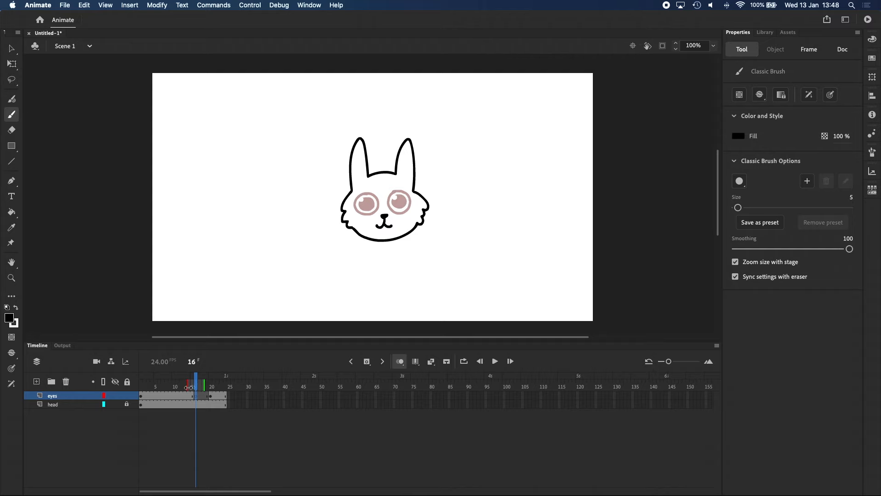
pyautogui.moveTo(189, 387)
pyautogui.mouseDown()
pyautogui.moveTo(163, 388)
pyautogui.moveTo(213, 387)
pyautogui.moveTo(208, 394)
pyautogui.mouseUp()
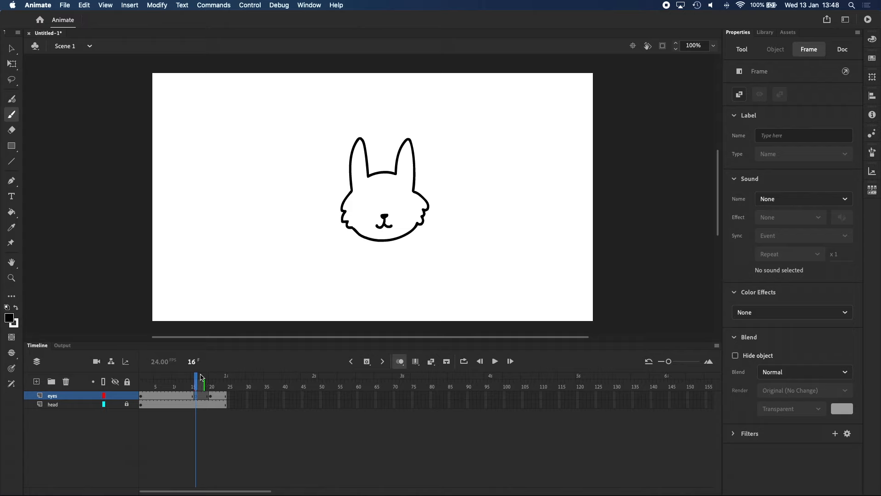
pyautogui.moveTo(206, 386); pyautogui.dragTo(212, 386)
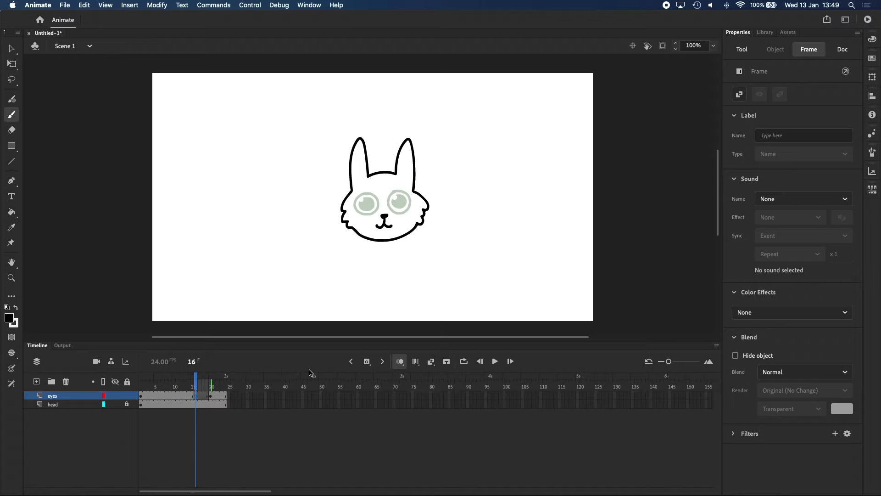
# - Toggle the lock on the eyes layer to check its effect on the onion skin, leaving the layer unlocked
pyautogui.click(128, 395)
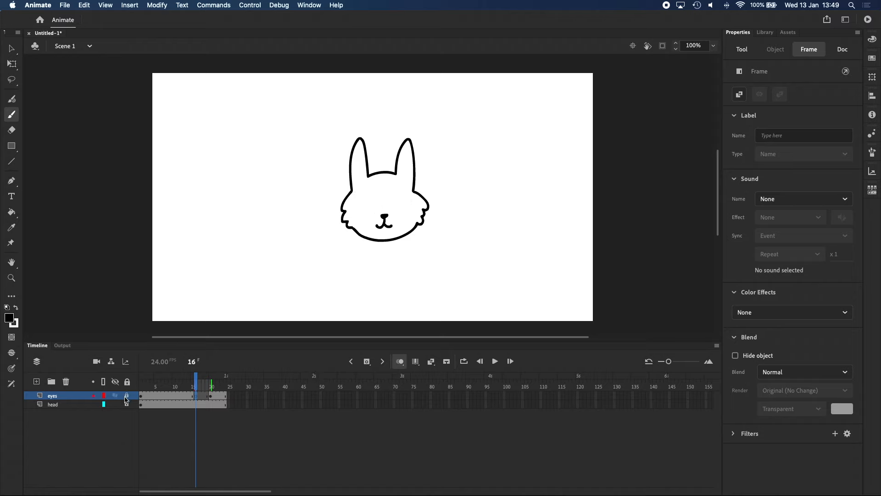
pyautogui.click(126, 395)
pyautogui.click(126, 396)
pyautogui.click(127, 395)
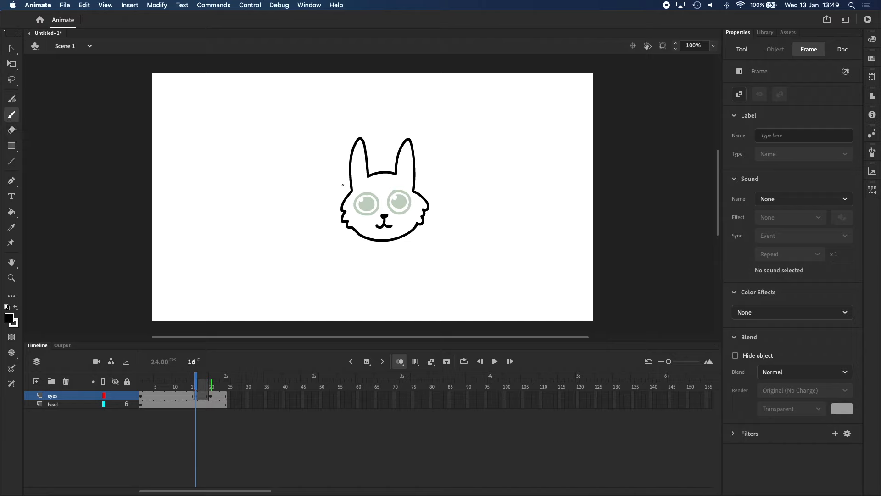
# - Draw a closed-eye line over each onion-skinned eye at frame 16 and play the animation from frame 1
pyautogui.moveTo(355, 207); pyautogui.dragTo(411, 207)
pyautogui.moveTo(204, 388); pyautogui.dragTo(141, 388)
pyautogui.click(493, 360)
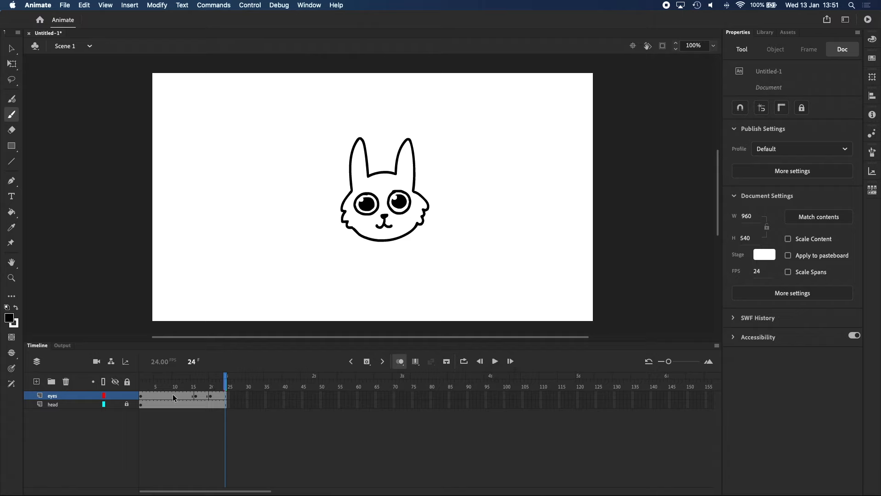
# - Insert a blank keyframe at frame 14 on the eyes layer and draw partly closed oval eyes with black pupils and white highlights
pyautogui.moveTo(192, 385); pyautogui.dragTo(277, 392)
pyautogui.click(193, 386)
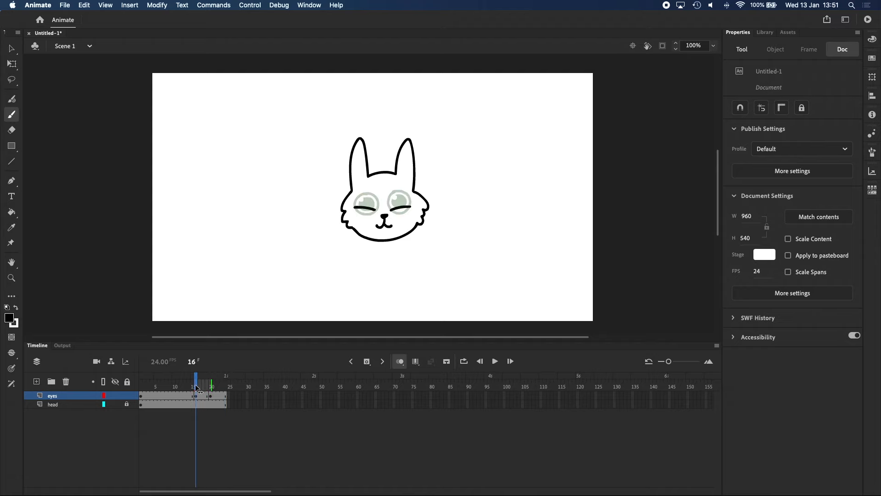
pyautogui.moveTo(192, 389); pyautogui.dragTo(188, 388)
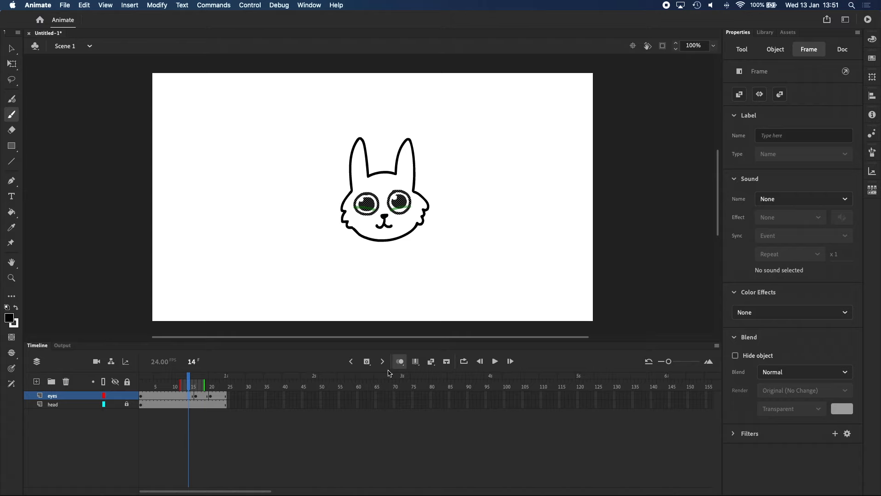
pyautogui.click(367, 362)
pyautogui.click(387, 394)
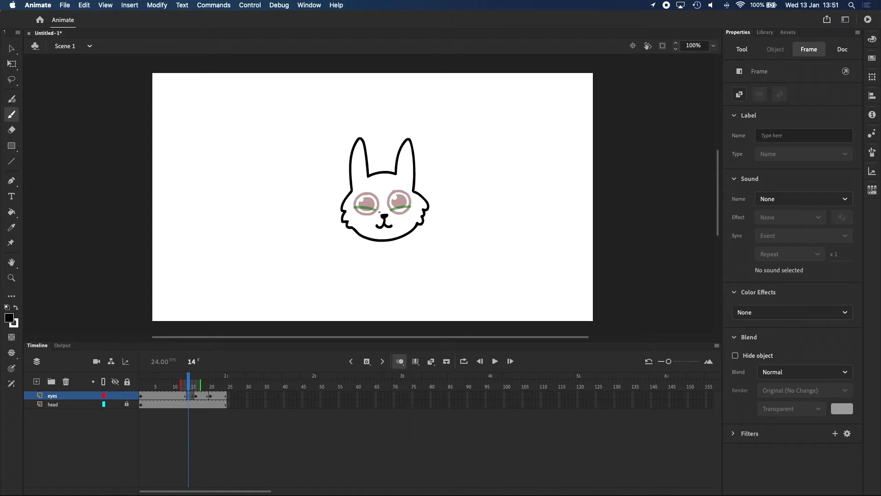
pyautogui.moveTo(388, 203)
pyautogui.mouseDown()
pyautogui.moveTo(404, 212)
pyautogui.moveTo(390, 197)
pyautogui.moveTo(368, 203)
pyautogui.moveTo(398, 209)
pyautogui.mouseUp()
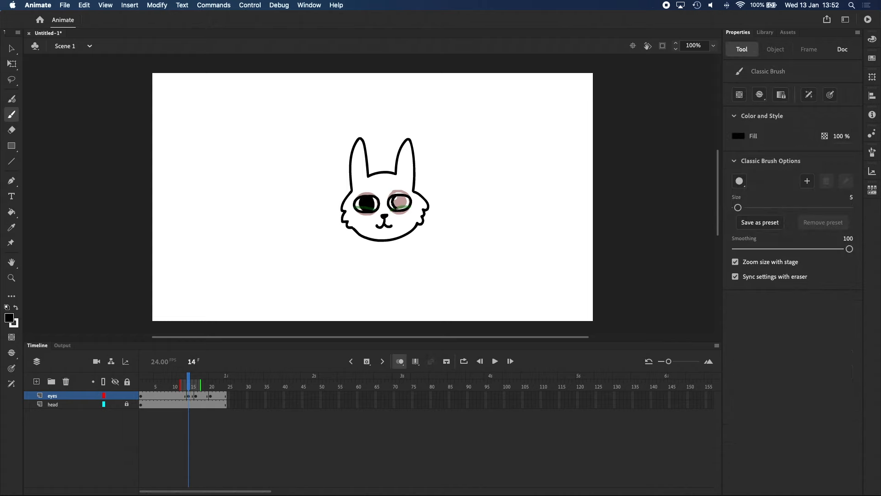
pyautogui.press('e')
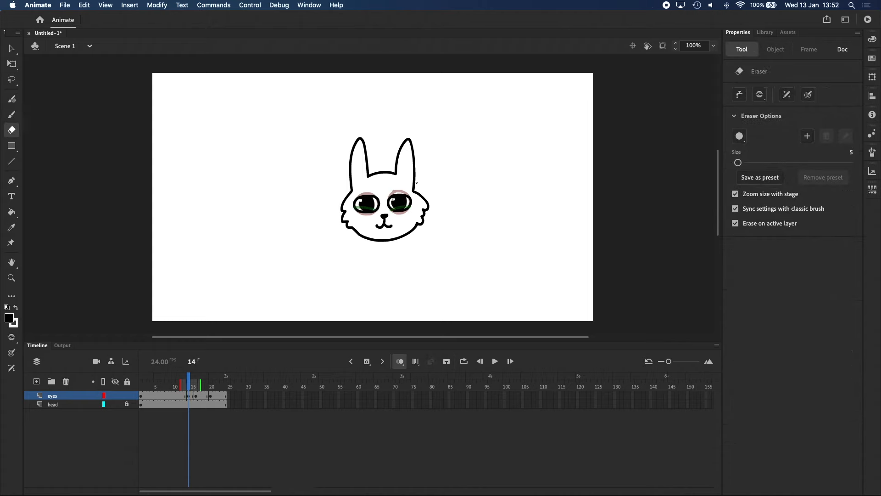
# - Insert a blank keyframe at frame 18 on the eyes layer
pyautogui.click(204, 397)
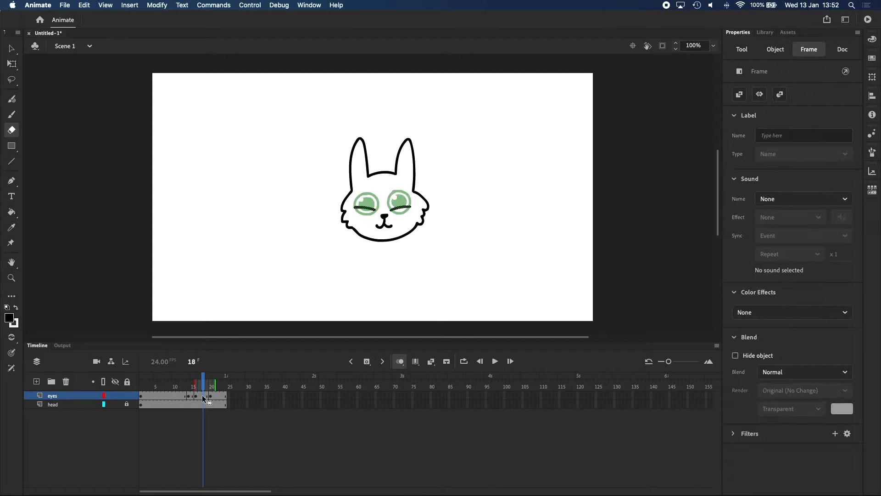
pyautogui.click(367, 362)
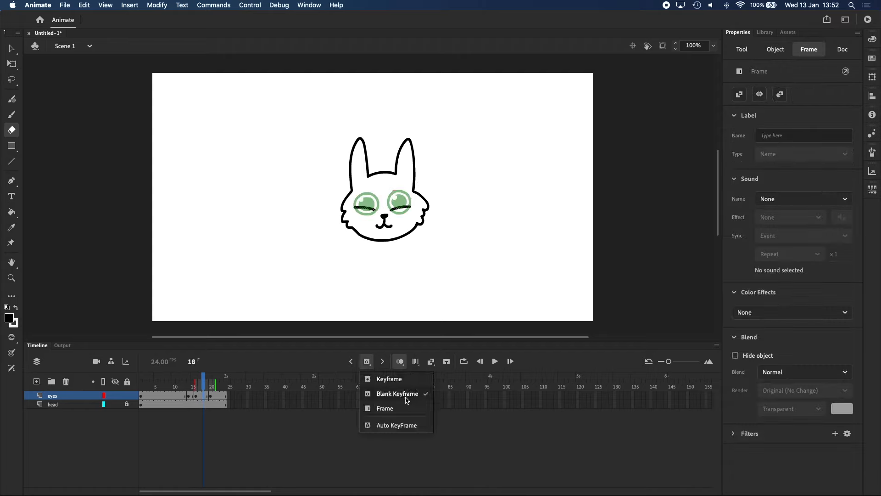
pyautogui.click(407, 395)
# - Draw narrow, nearly closed eyes with black pupils at frame 18 using the Classic Brush and play the animation
pyautogui.press('b')
pyautogui.moveTo(354, 207); pyautogui.dragTo(355, 205)
pyautogui.moveTo(410, 207); pyautogui.dragTo(389, 207)
pyautogui.moveTo(356, 205); pyautogui.dragTo(372, 209)
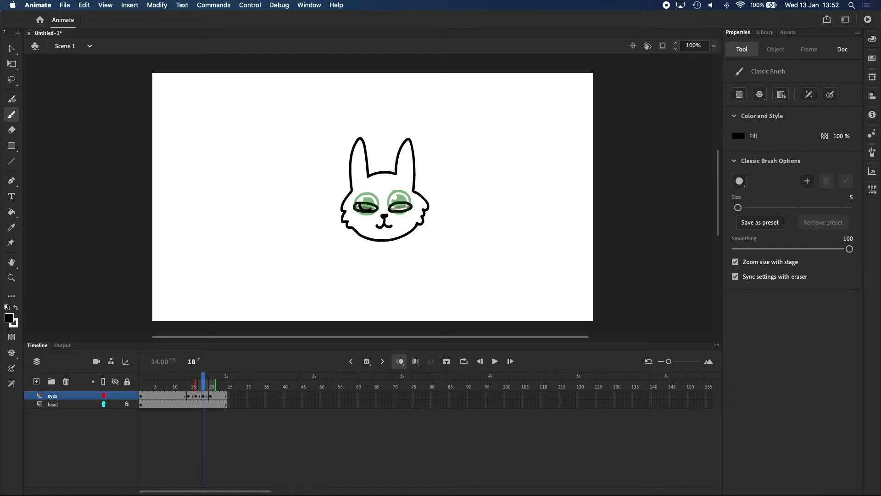
pyautogui.press('Return')
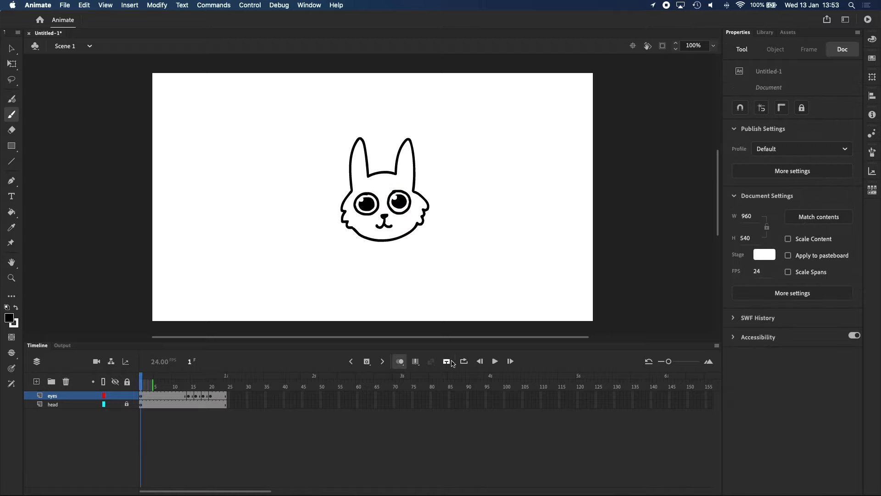